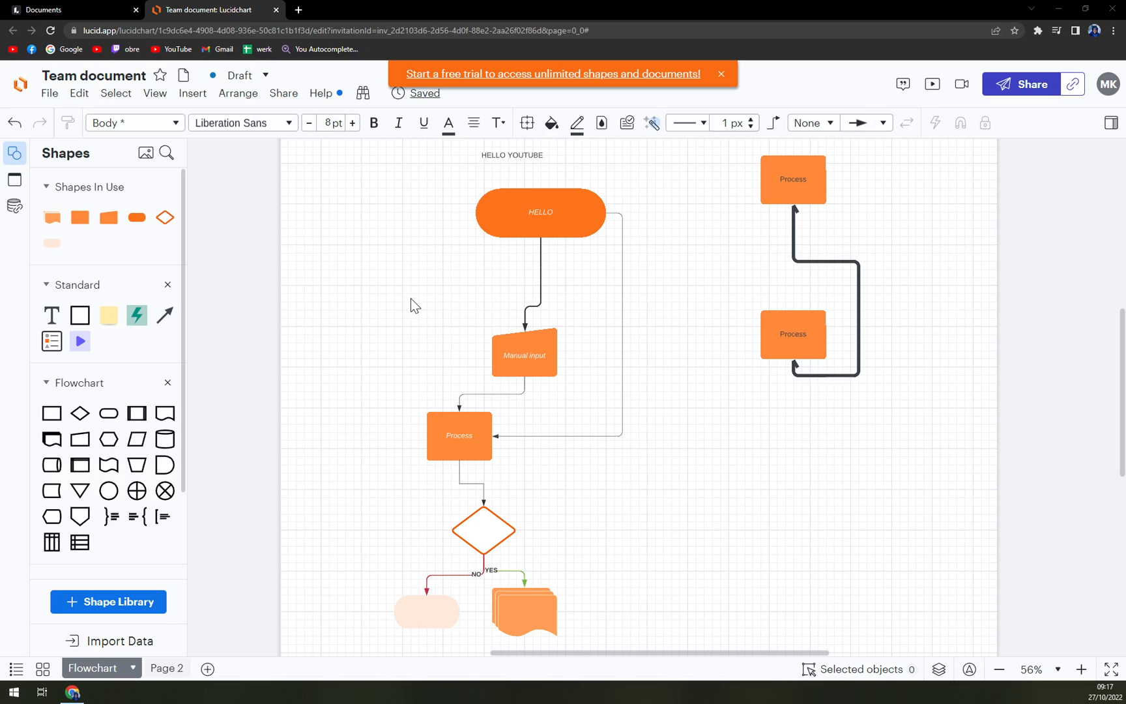
Step: Switch between the Flowchart page and the empty Page 2, checking Page 2's tab options
mouse_move(411, 298)
left_mouse_down()
mouse_move(285, 221)
mouse_move(371, 273)
left_mouse_up()
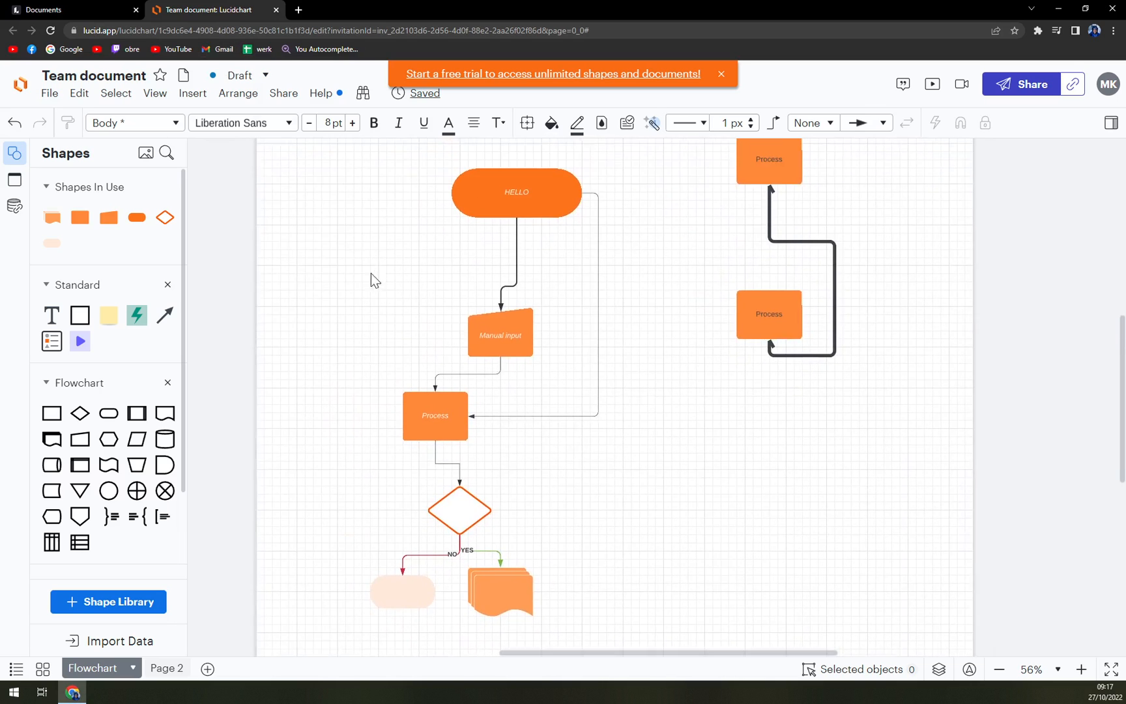
left_click(167, 669)
left_click(115, 669)
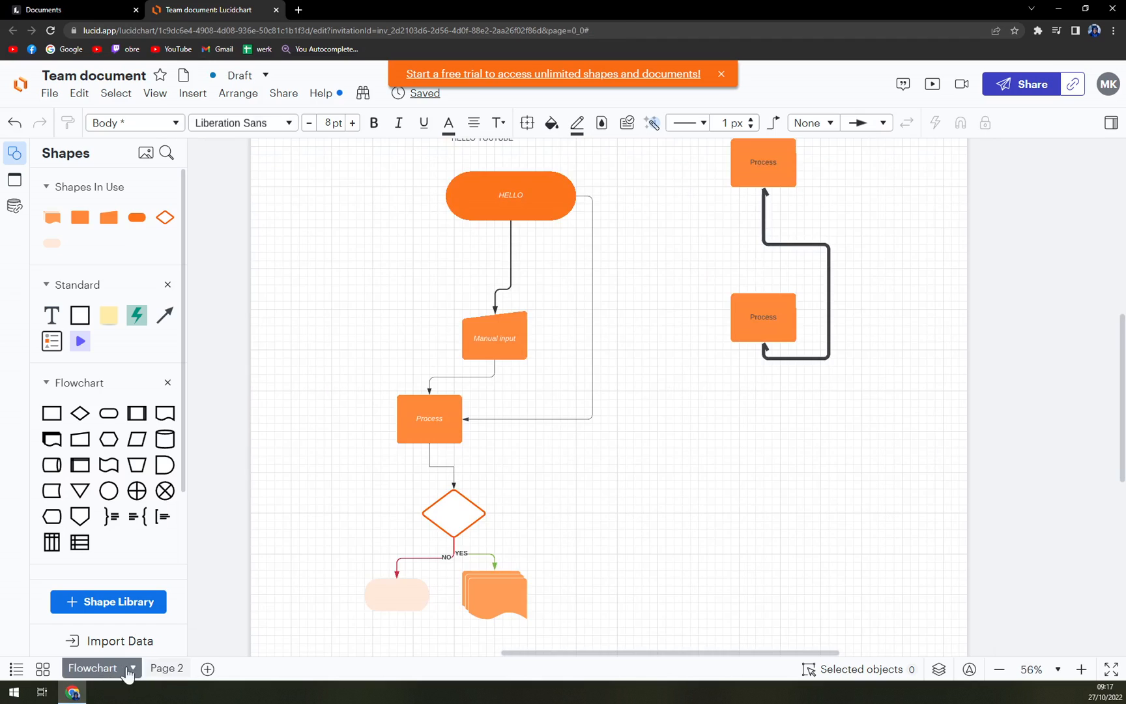
left_click(163, 669)
left_click(106, 669)
left_click(164, 669)
right_click(164, 669)
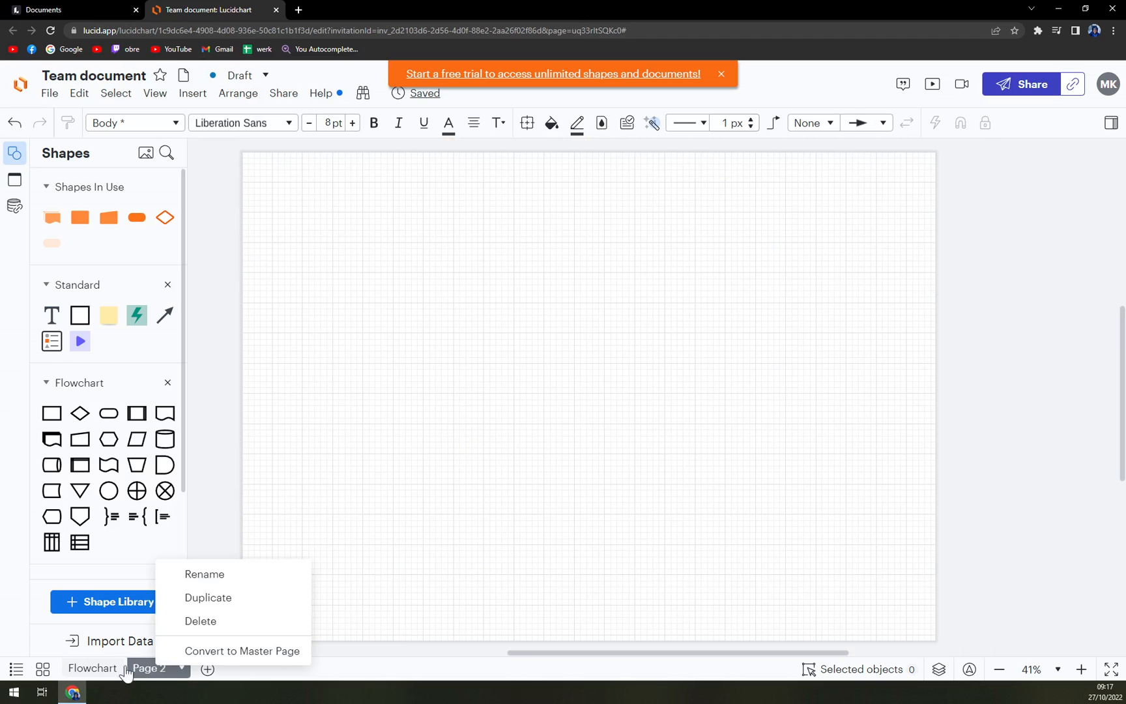
left_click(102, 668)
left_click(163, 669)
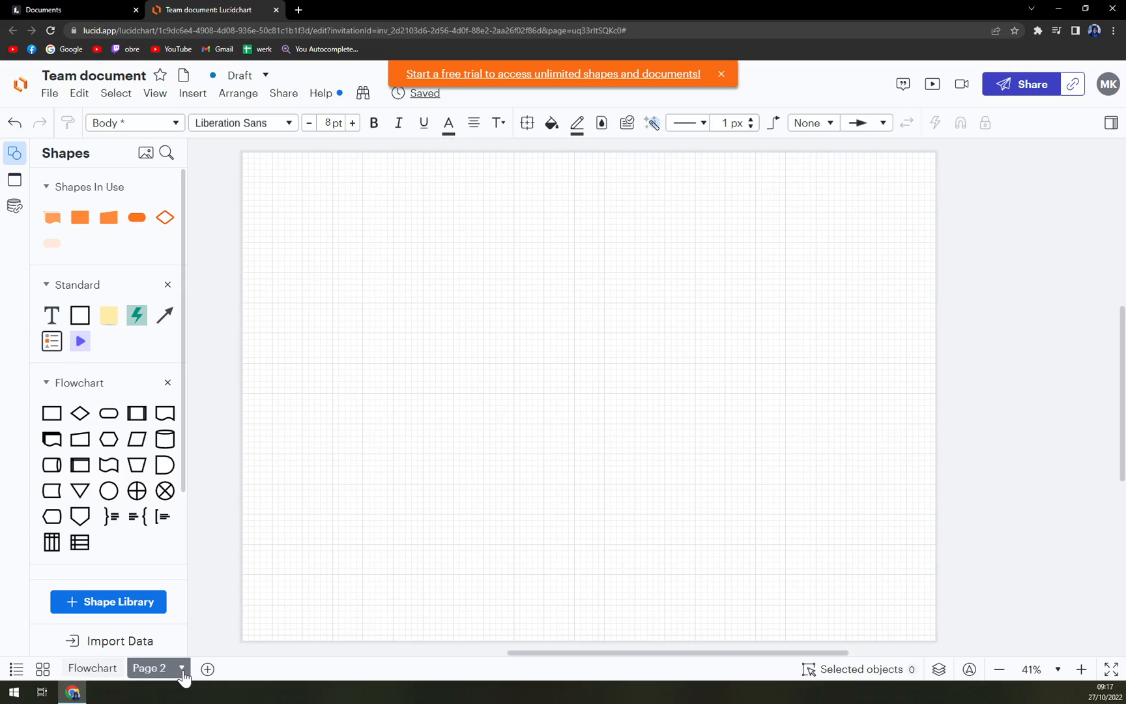
right_click(164, 668)
left_click(149, 676)
Step: Convert Page 2 into a master page and return to the Flowchart page
left_click(183, 668)
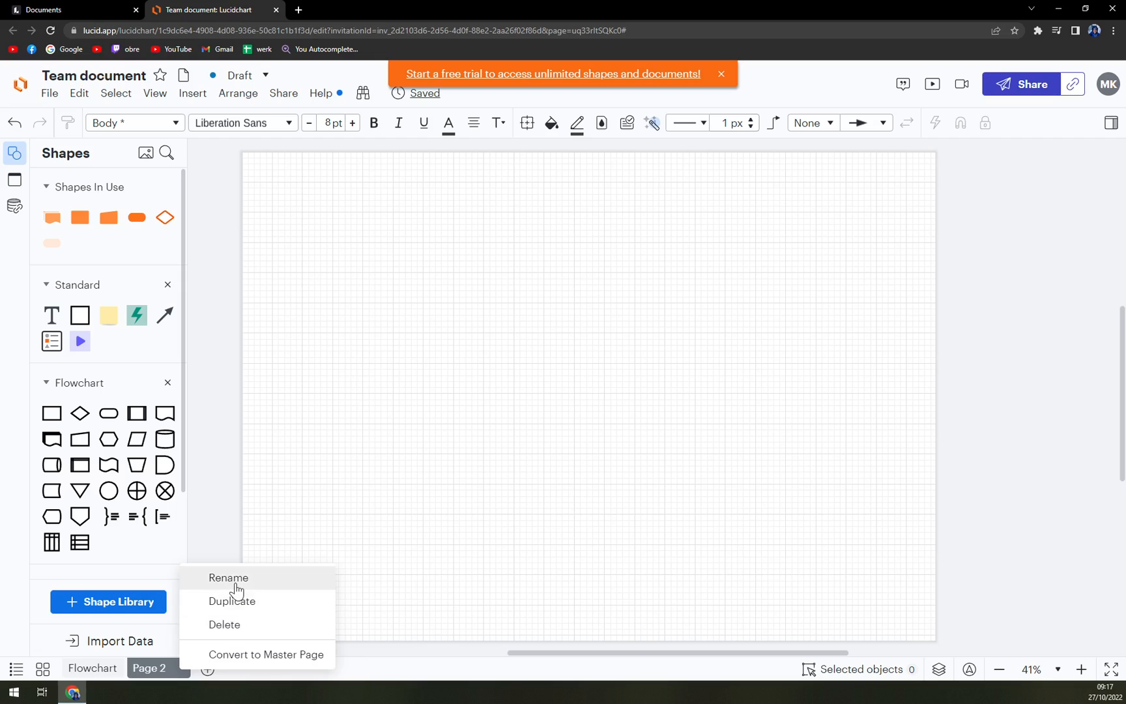
left_click(231, 655)
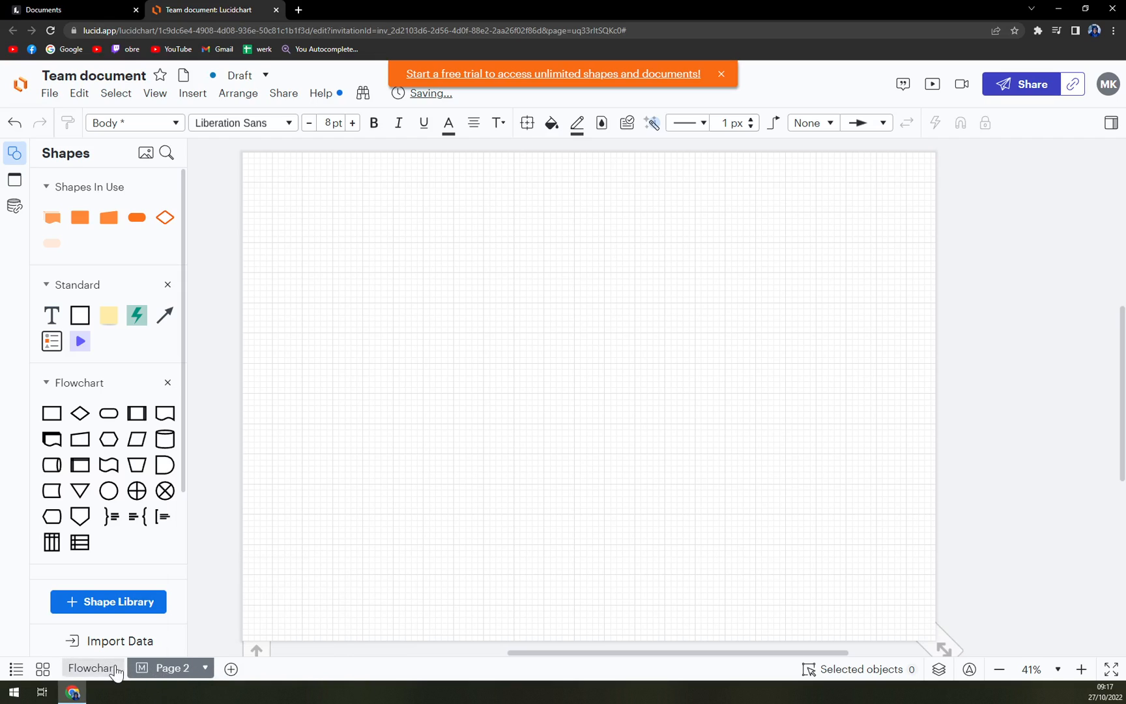
left_click(92, 668)
left_click(172, 667)
left_click(92, 668)
Step: Convert the Flowchart page into a master page and switch to Page 2
left_click(132, 668)
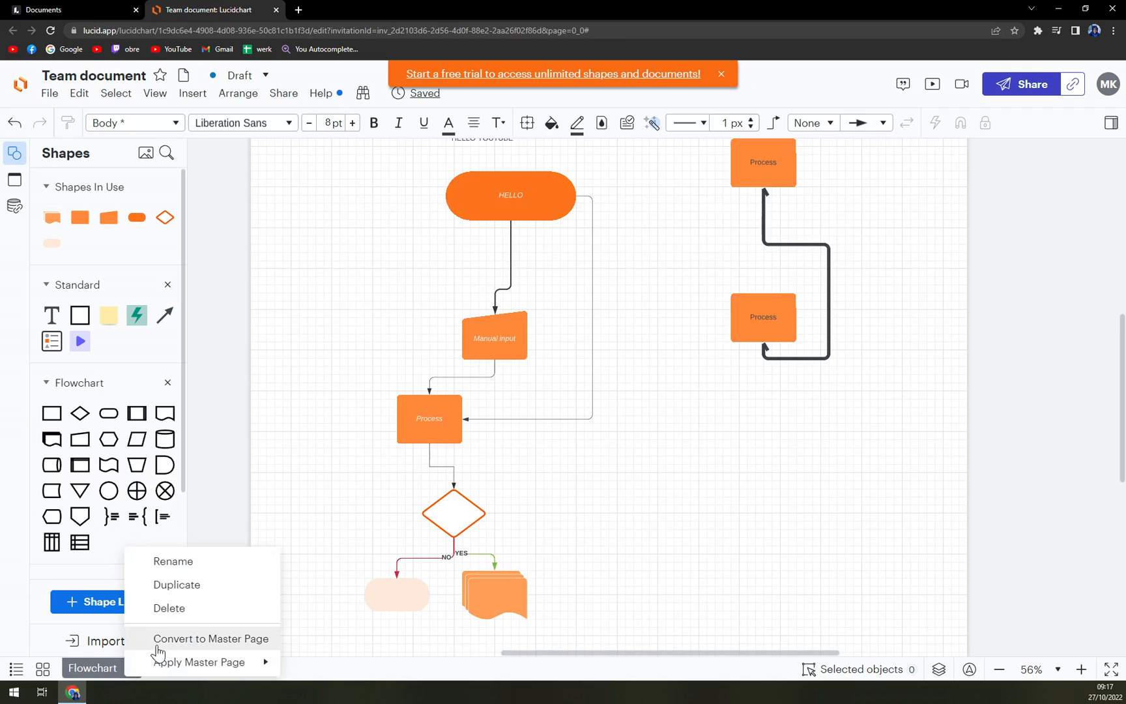
left_click(163, 645)
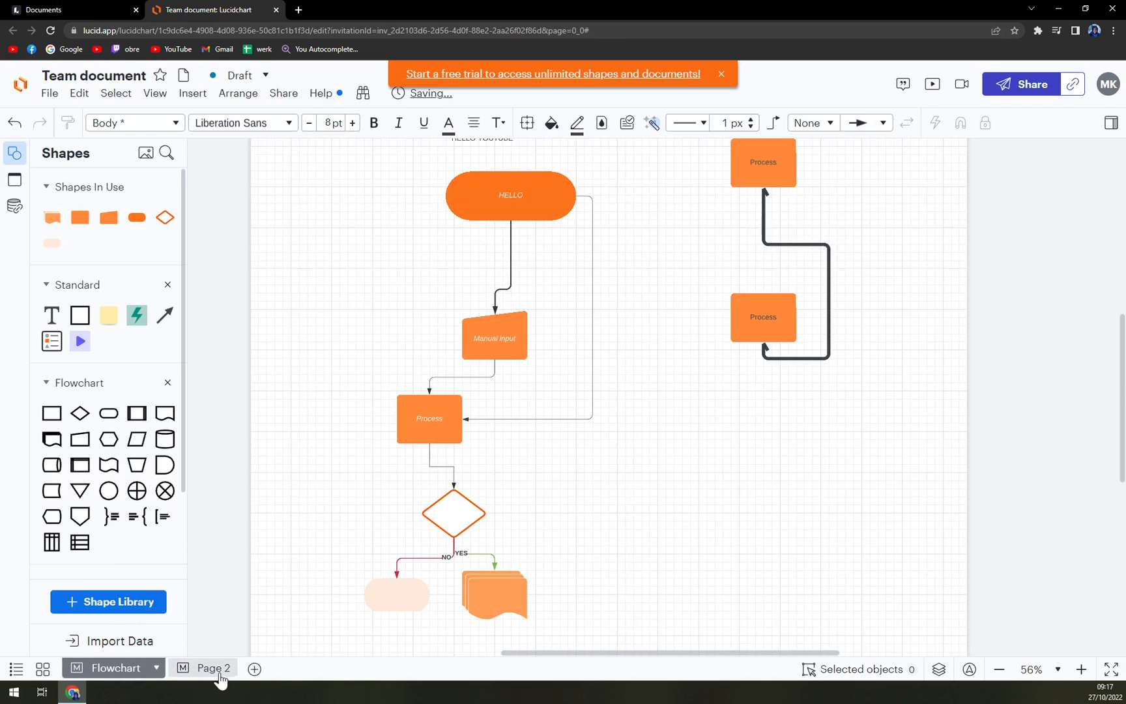
left_click(210, 670)
Step: Convert Page 2 back into an ordinary page and reopen its tab options
left_click(209, 670)
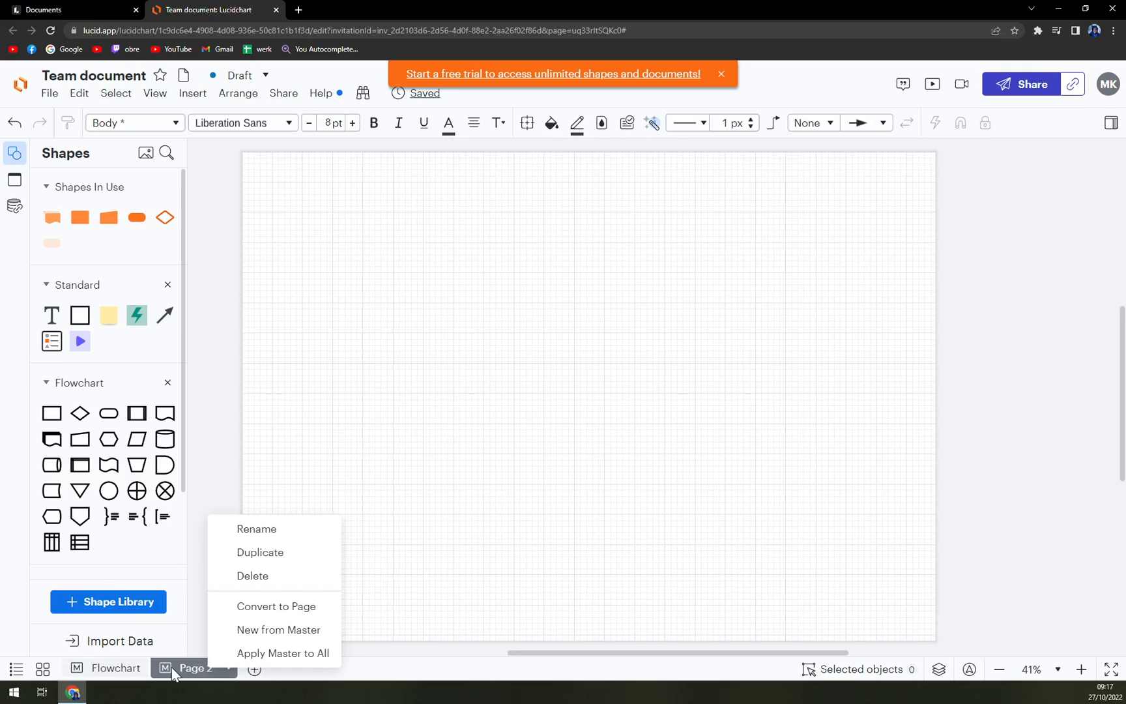
left_click(258, 609)
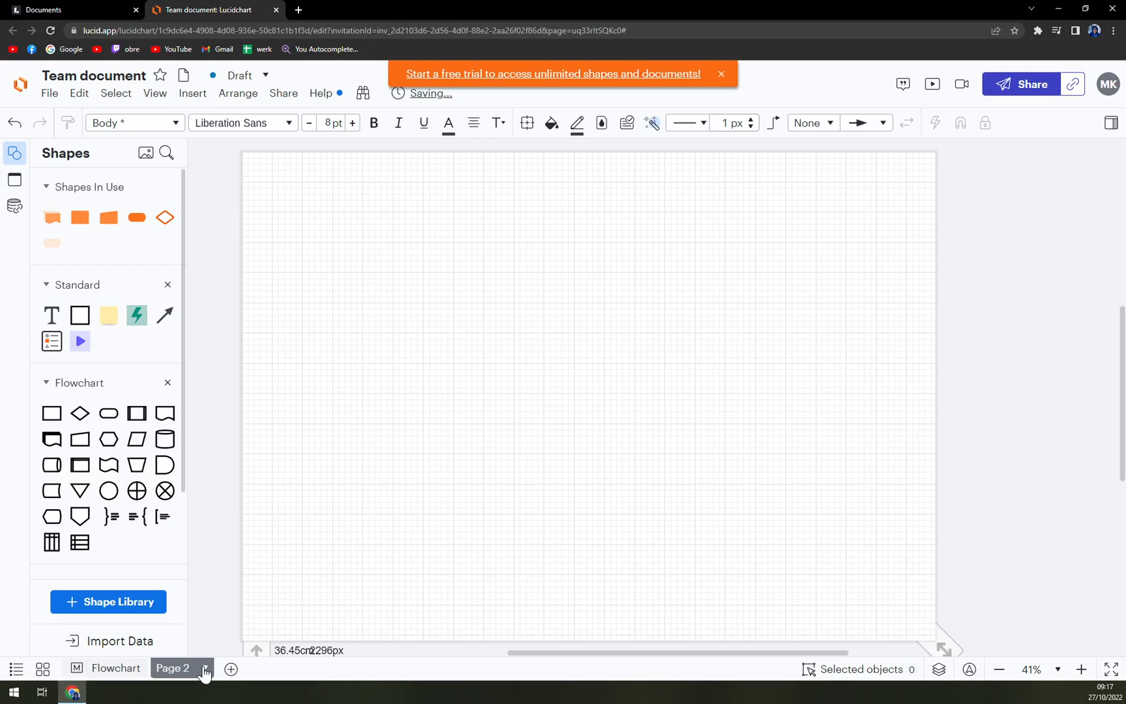
left_click(205, 670)
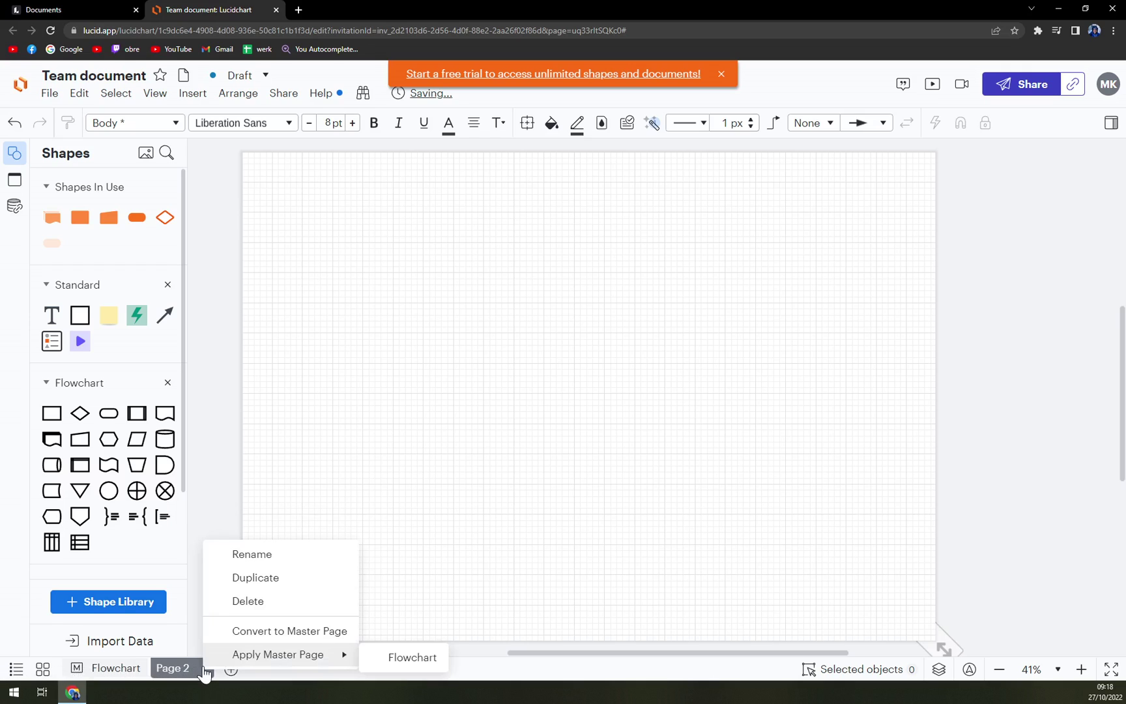
Step: Delete Page 2, leaving only the Flowchart page
left_click(248, 602)
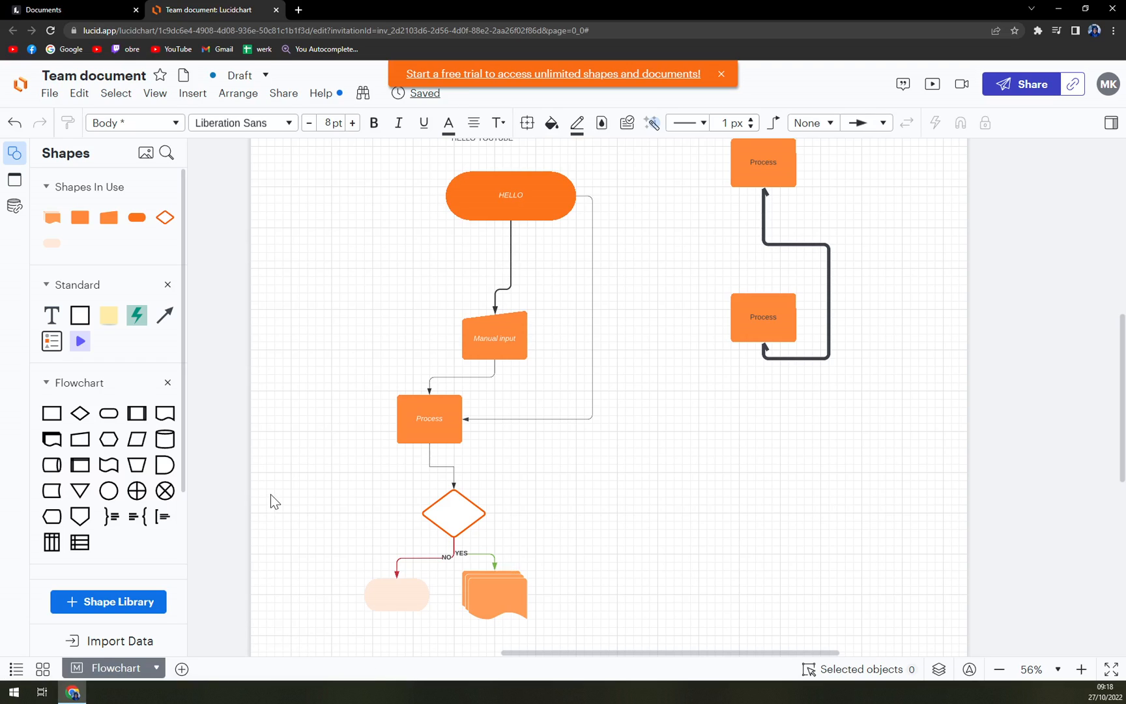
left_click(14, 122)
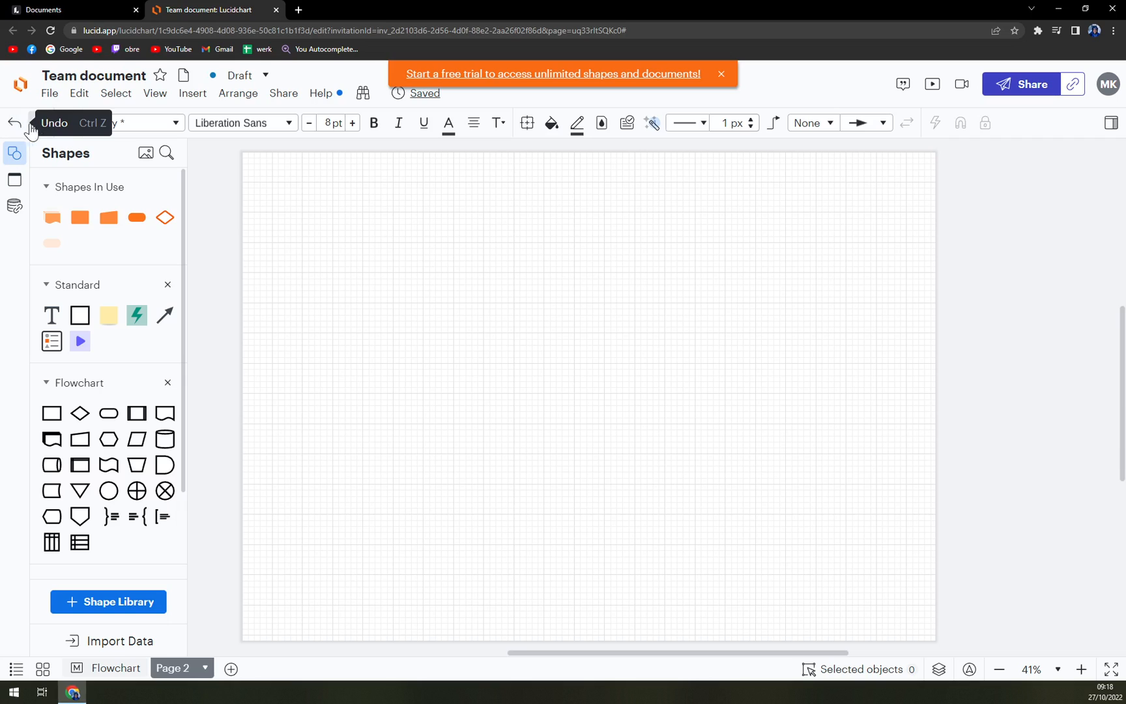
left_click(38, 123)
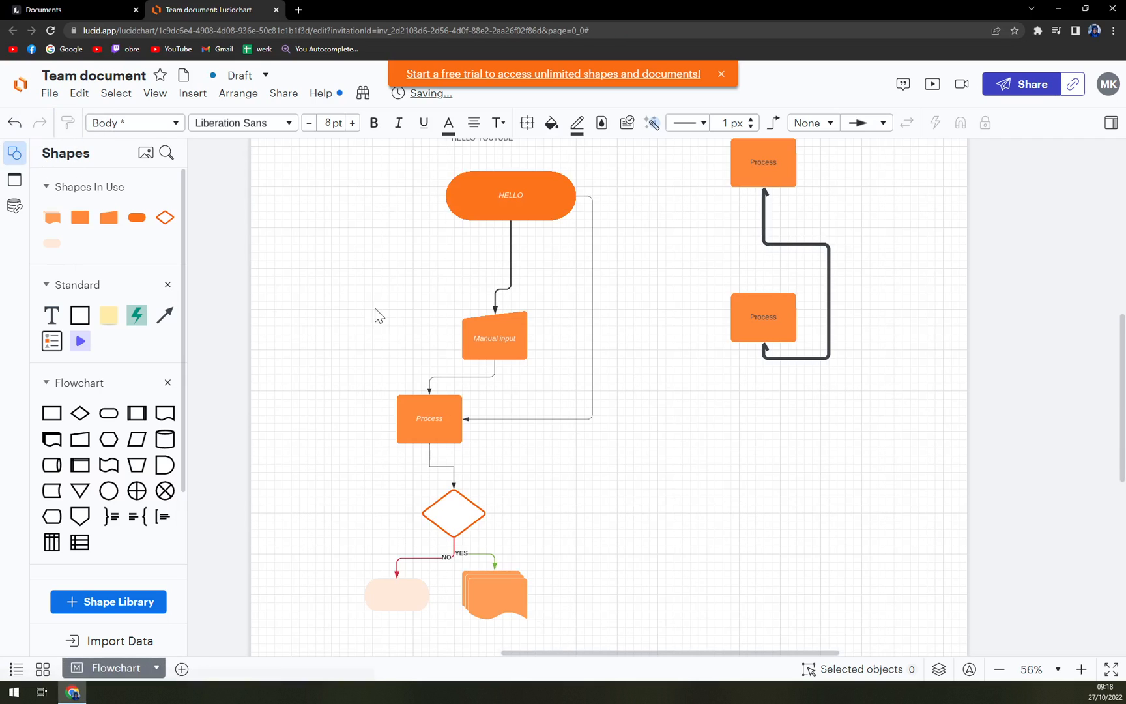